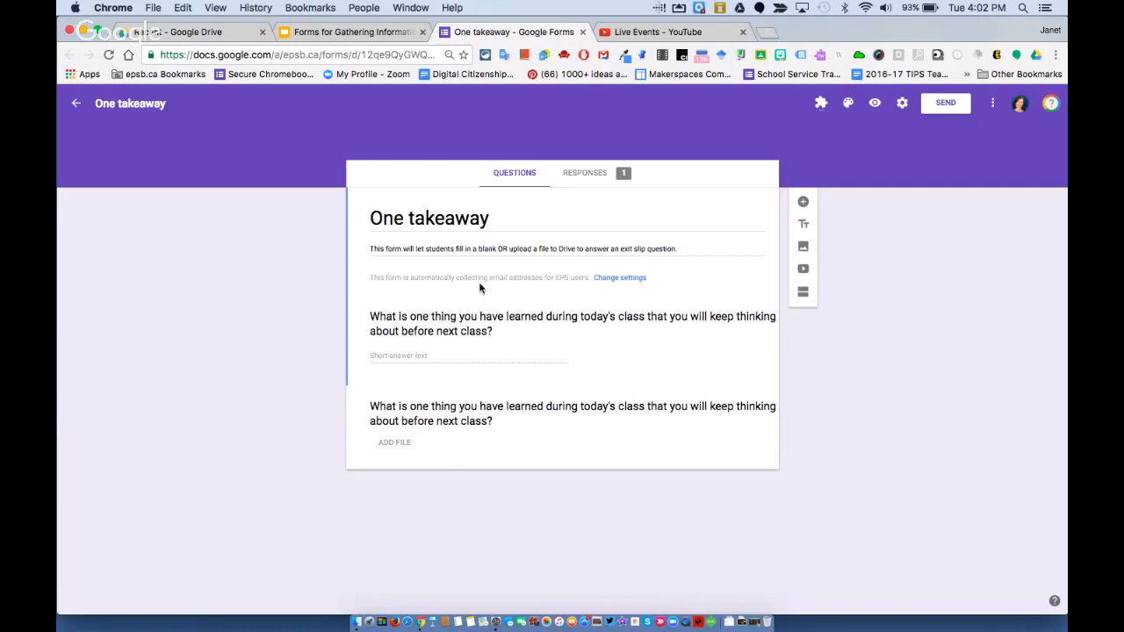
# - Delete the file upload question that duplicates the short-answer question in the One takeaway form
pyautogui.click(467, 357)
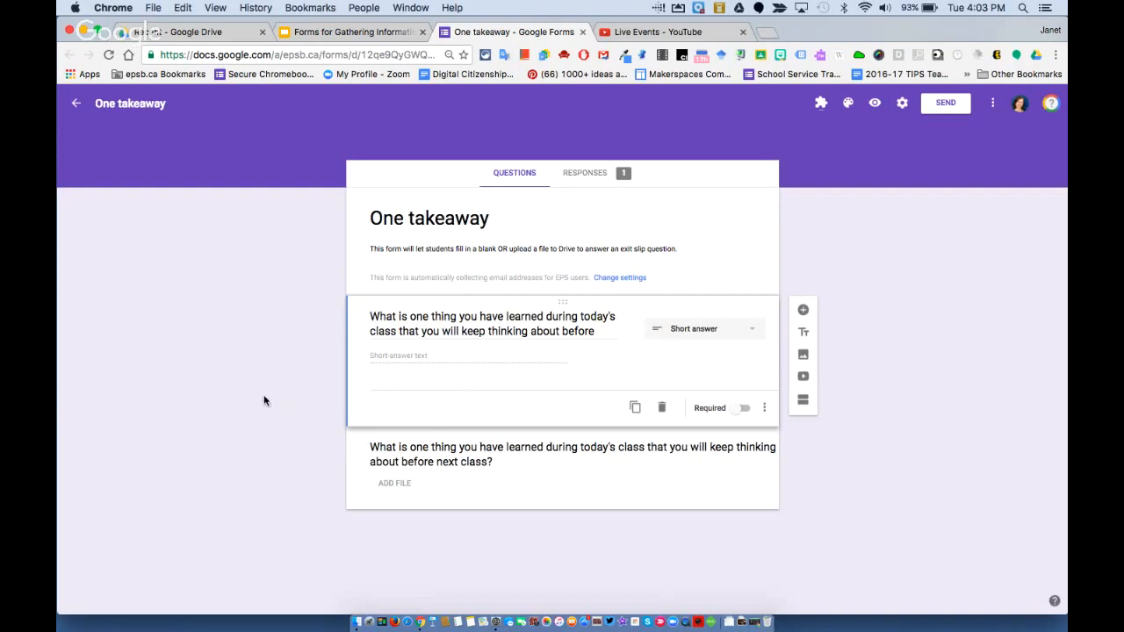
pyautogui.click(546, 475)
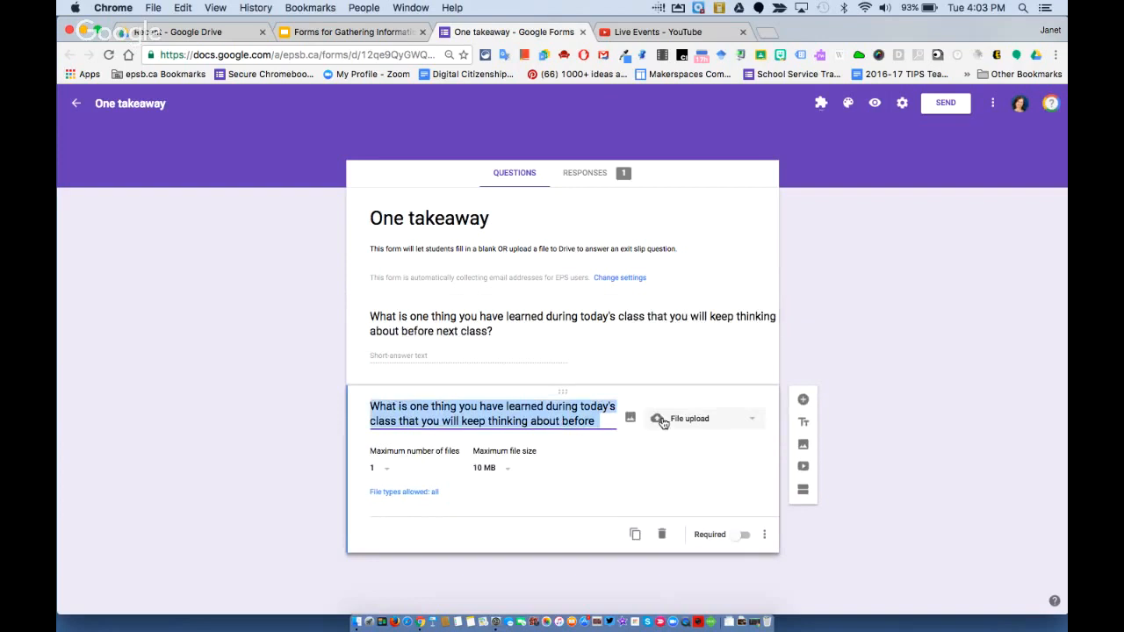
pyautogui.click(663, 535)
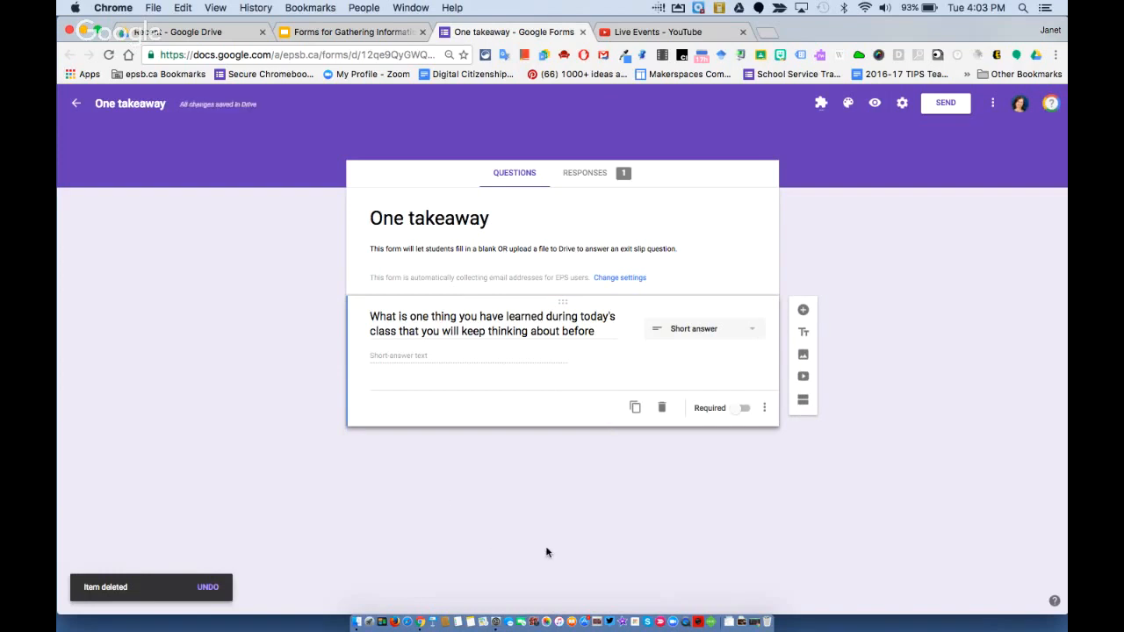
# - Add a new question below the short-answer one, titled "What will you continue to think about from today's class?"
pyautogui.click(803, 312)
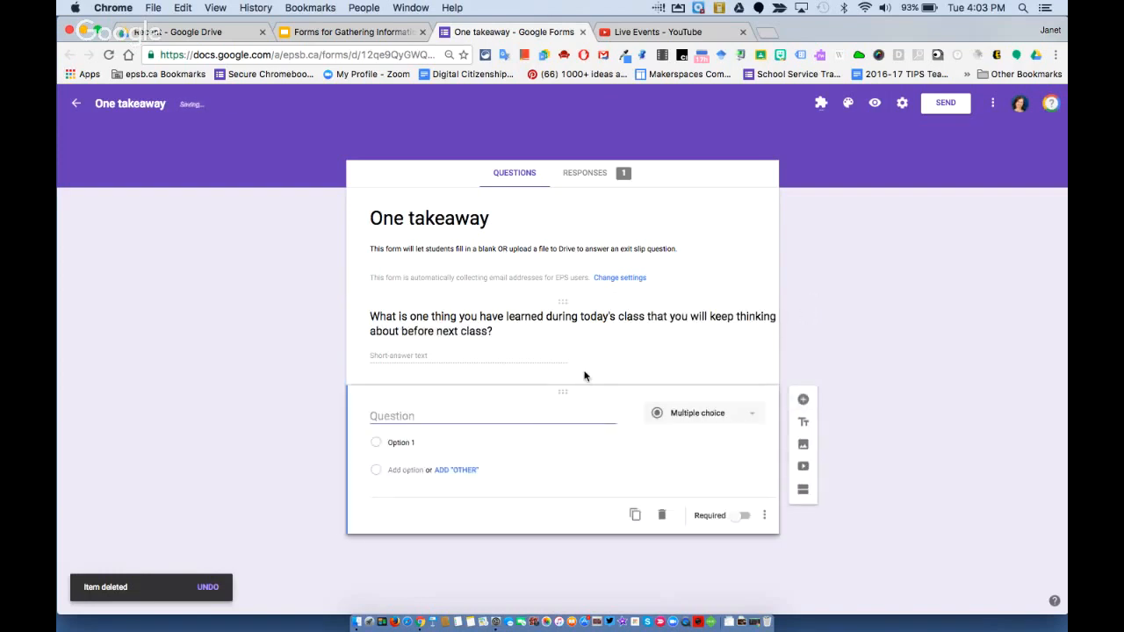
pyautogui.click(451, 417)
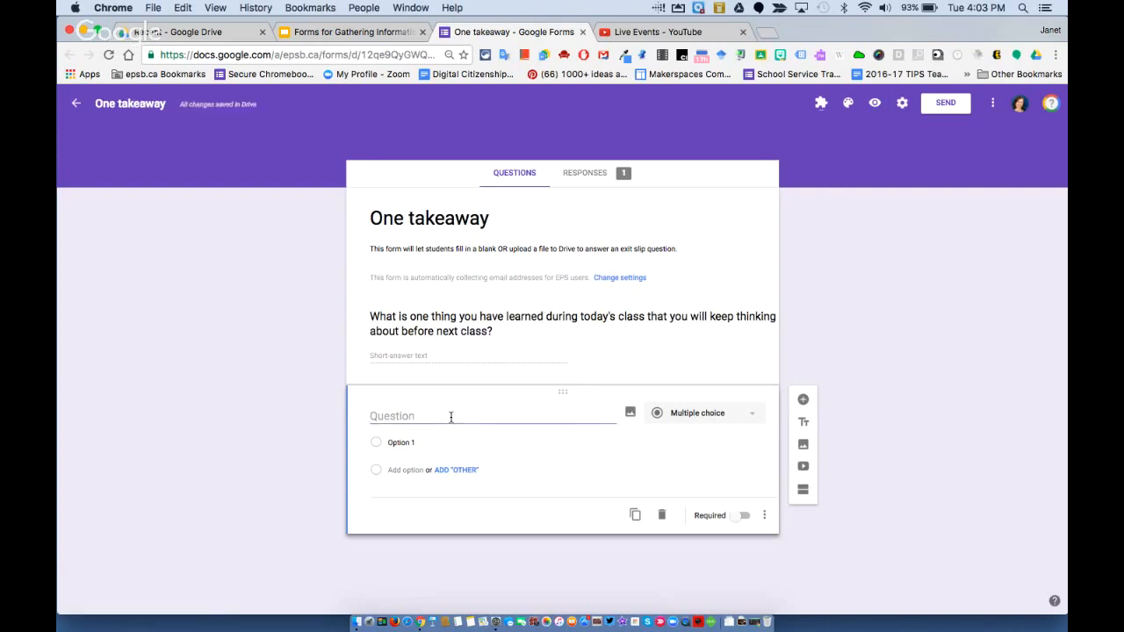
pyautogui.write('What will you continue to think a')
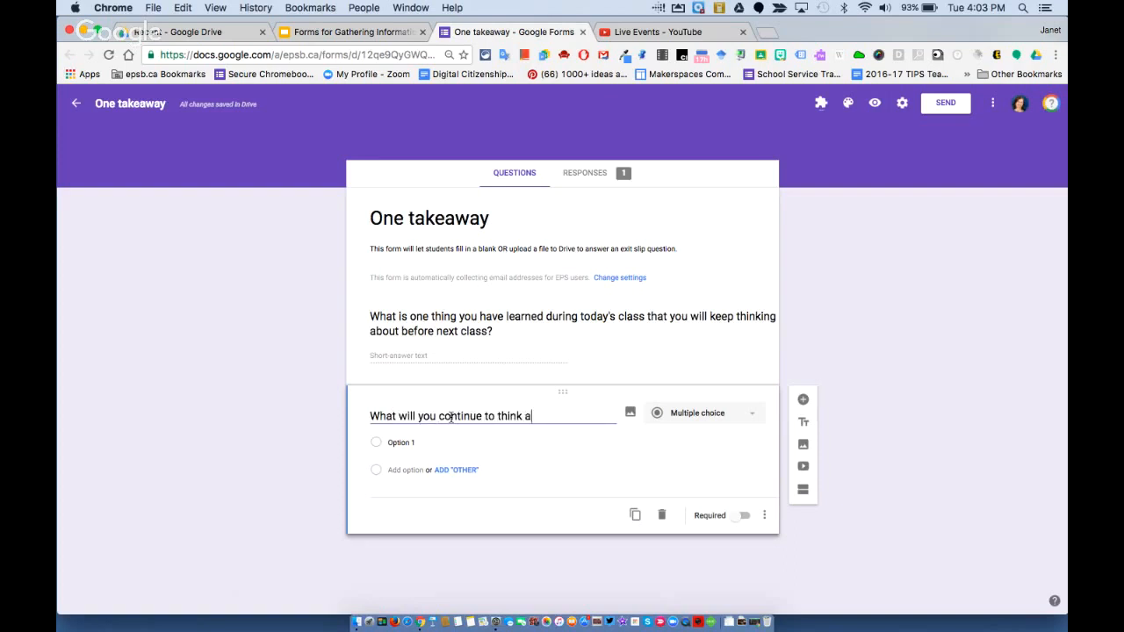
pyautogui.write("bout from today's class")
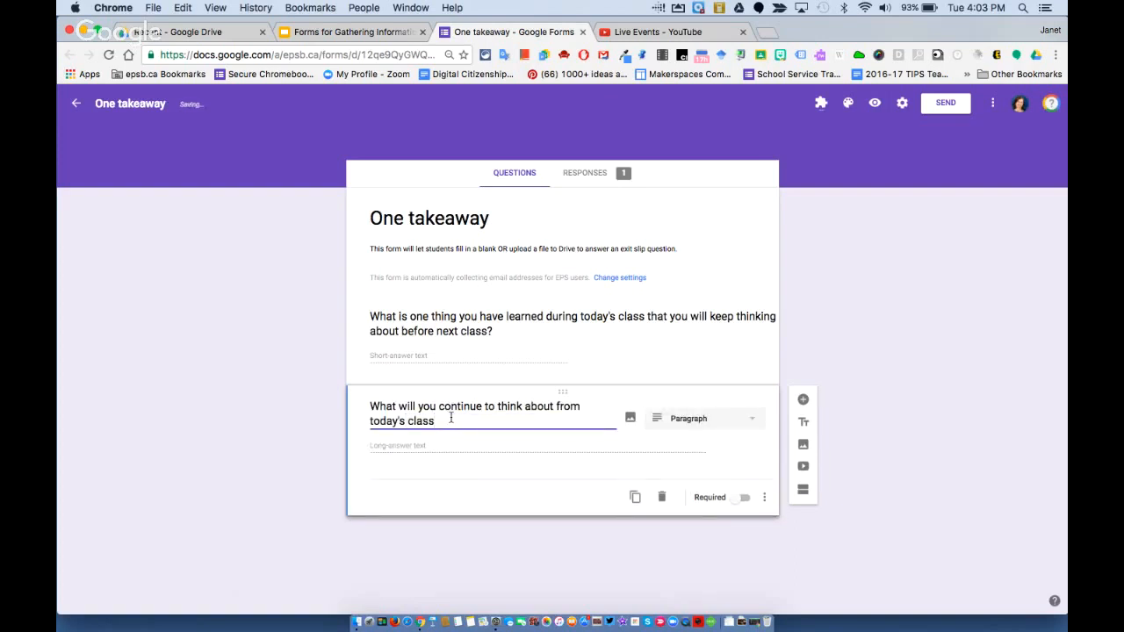
pyautogui.write('?')
# - Change the new question's type to File upload and accept letting respondents upload files to Drive
pyautogui.click(677, 427)
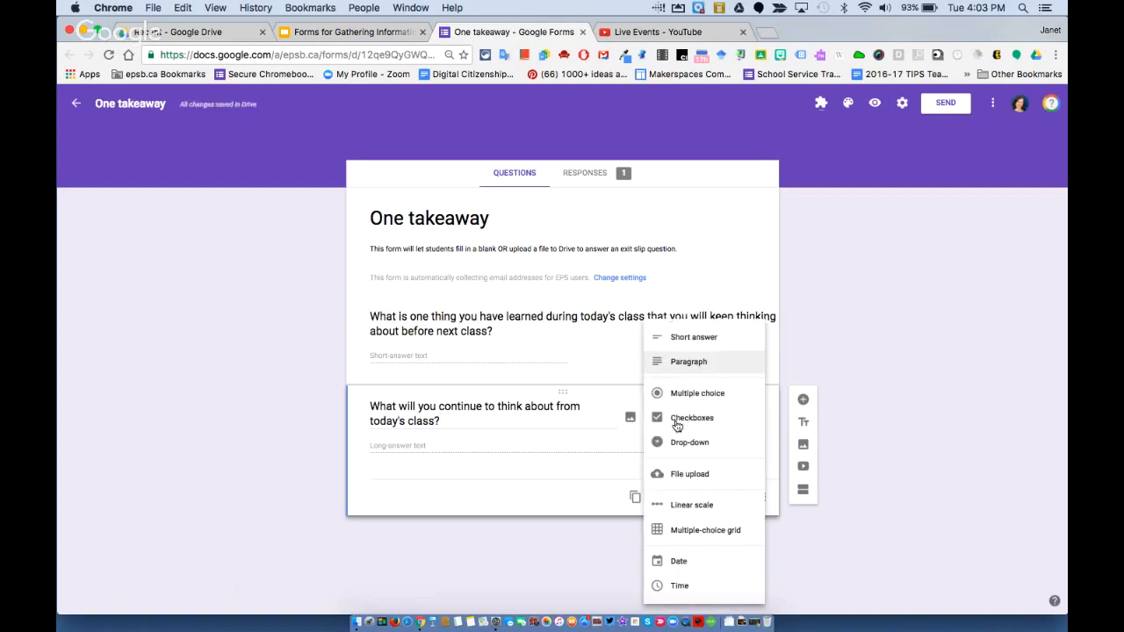
pyautogui.click(674, 481)
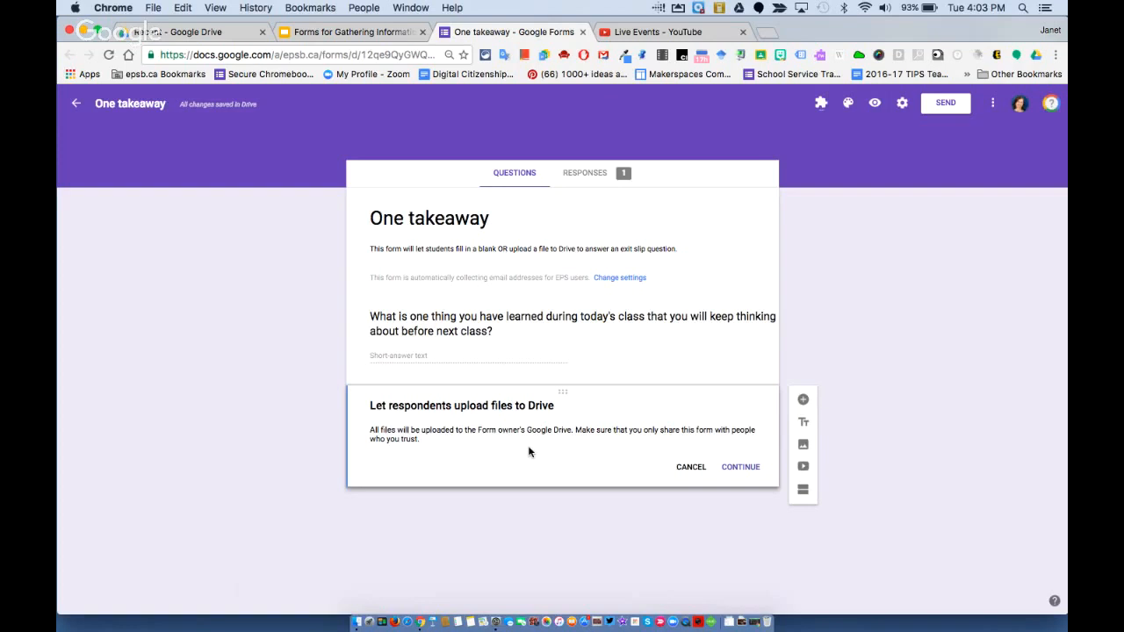
pyautogui.click(733, 467)
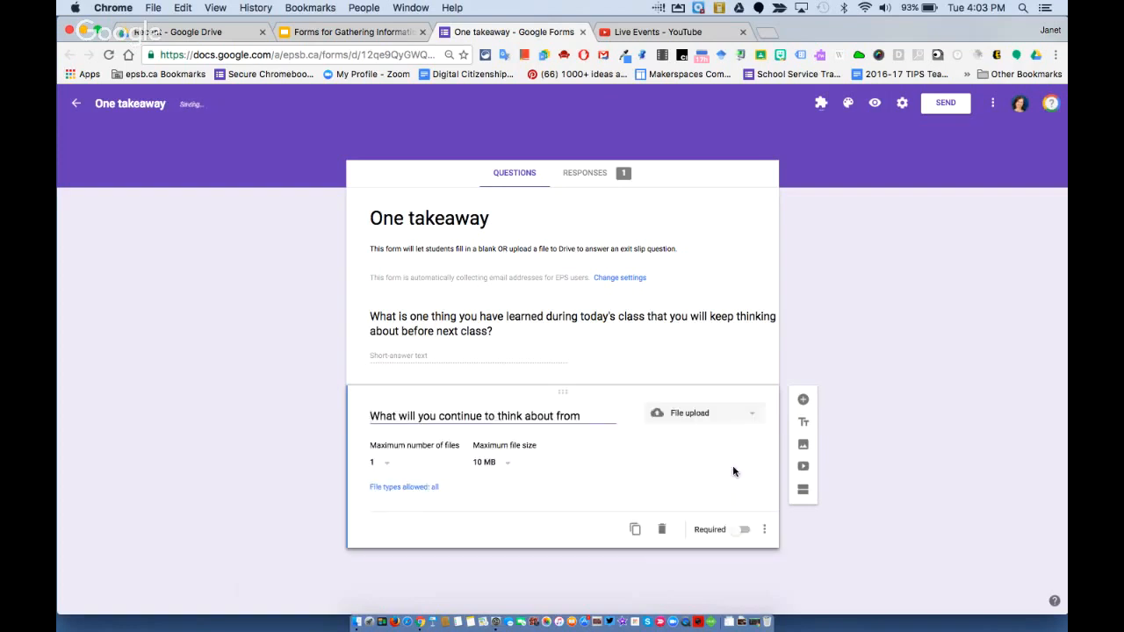
# - Keep the upload question's maximum number of files at 1 and set its maximum file size to 1 MB
pyautogui.click(389, 463)
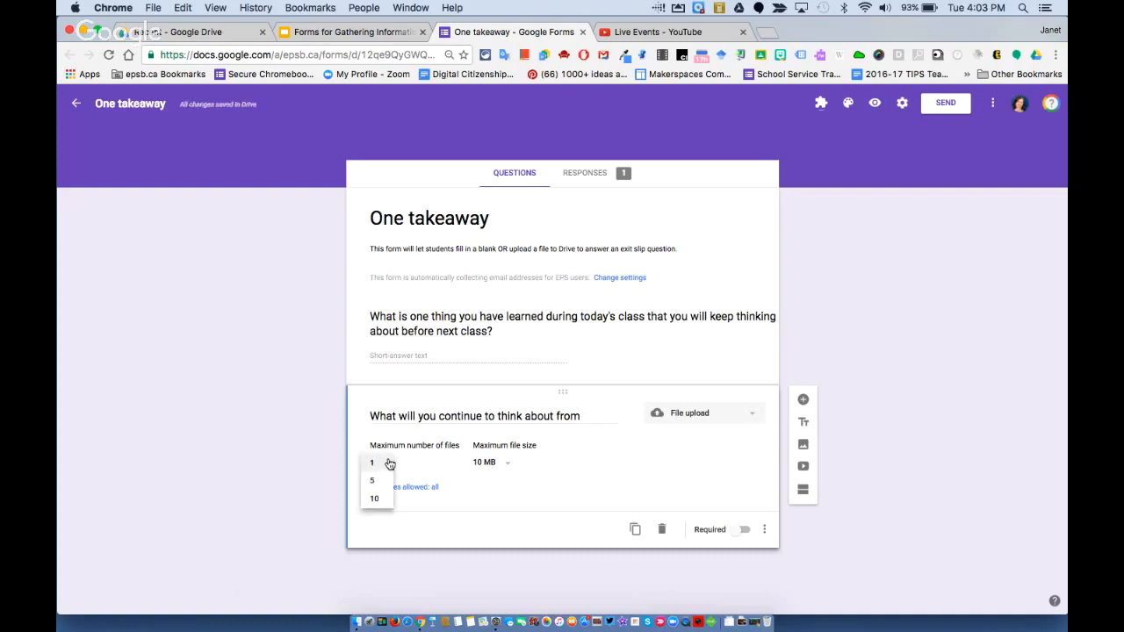
pyautogui.click(389, 464)
pyautogui.click(504, 464)
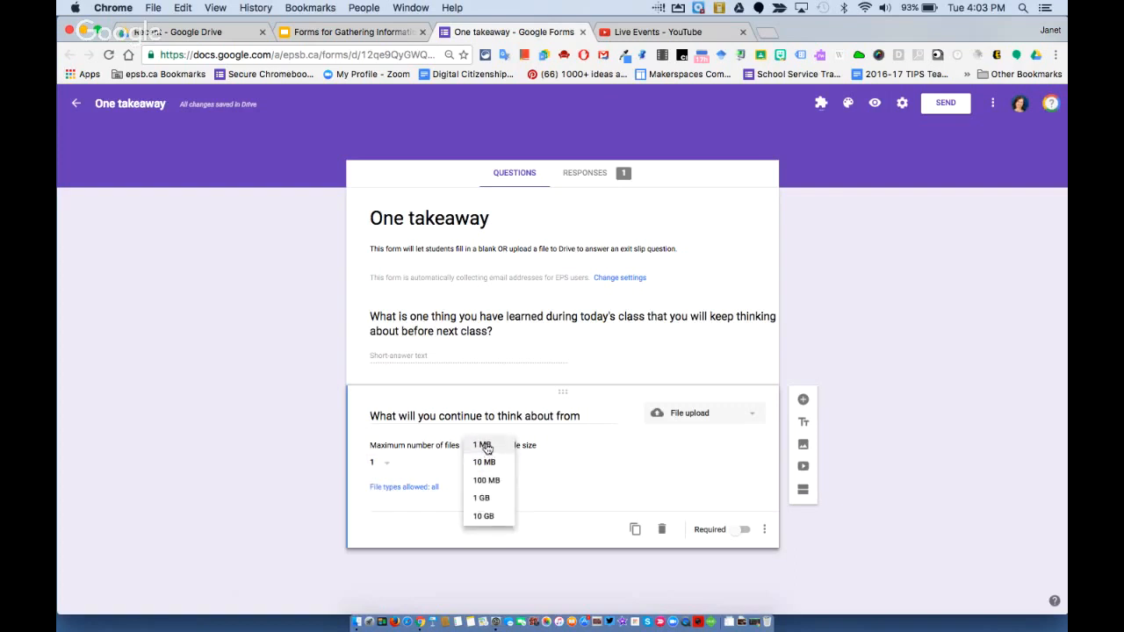
pyautogui.click(487, 448)
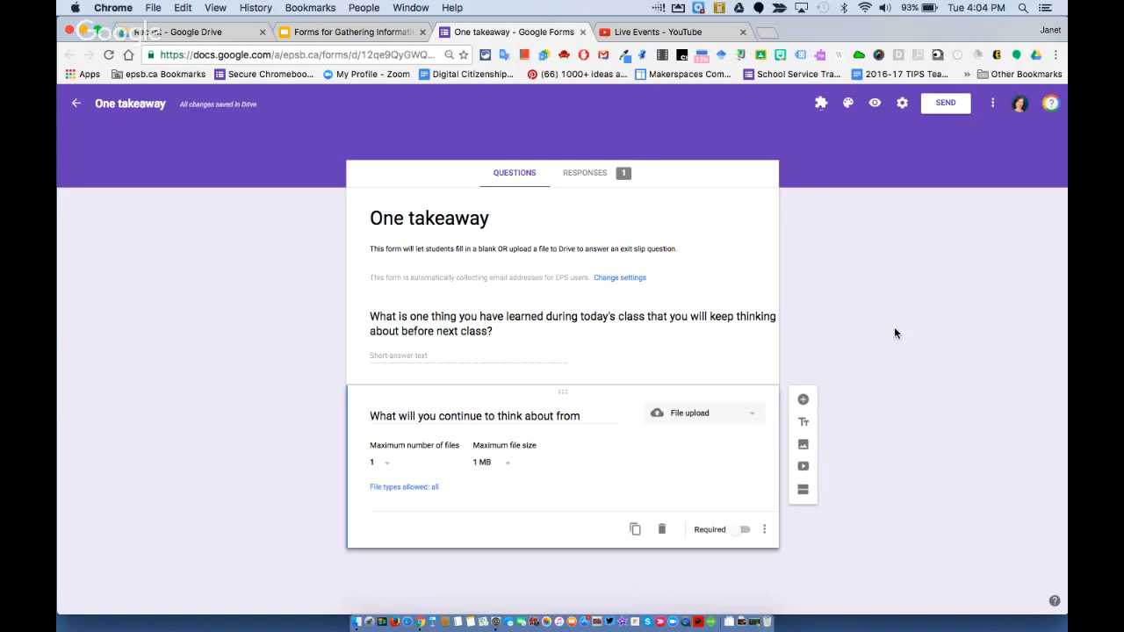
# - Review the form's general and presentation settings and save them without changing any option
pyautogui.click(943, 104)
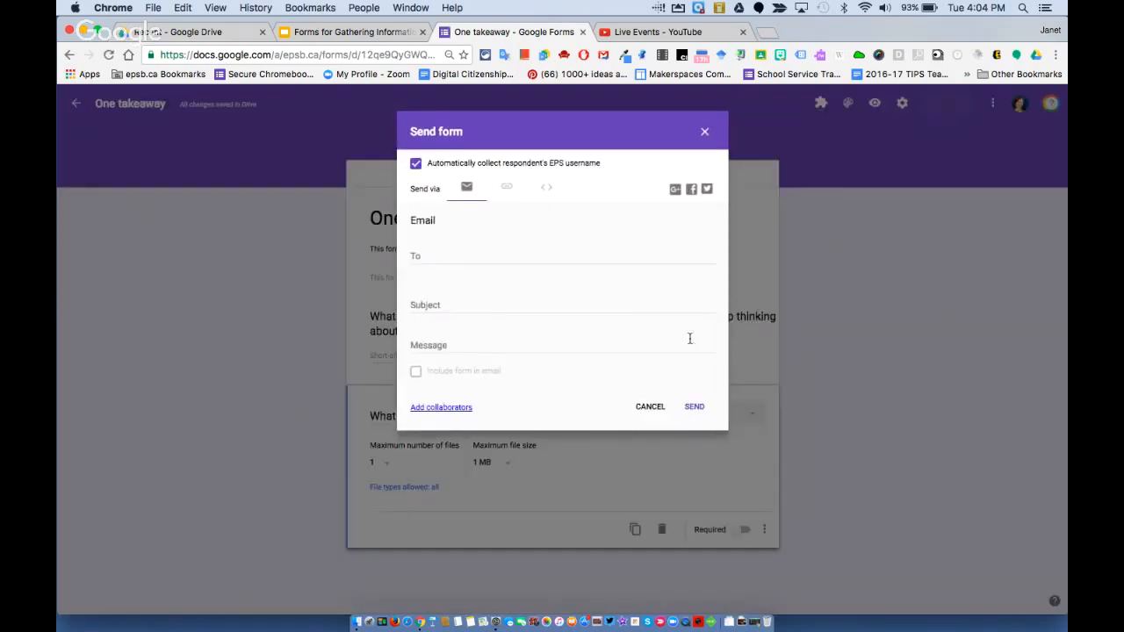
pyautogui.click(651, 407)
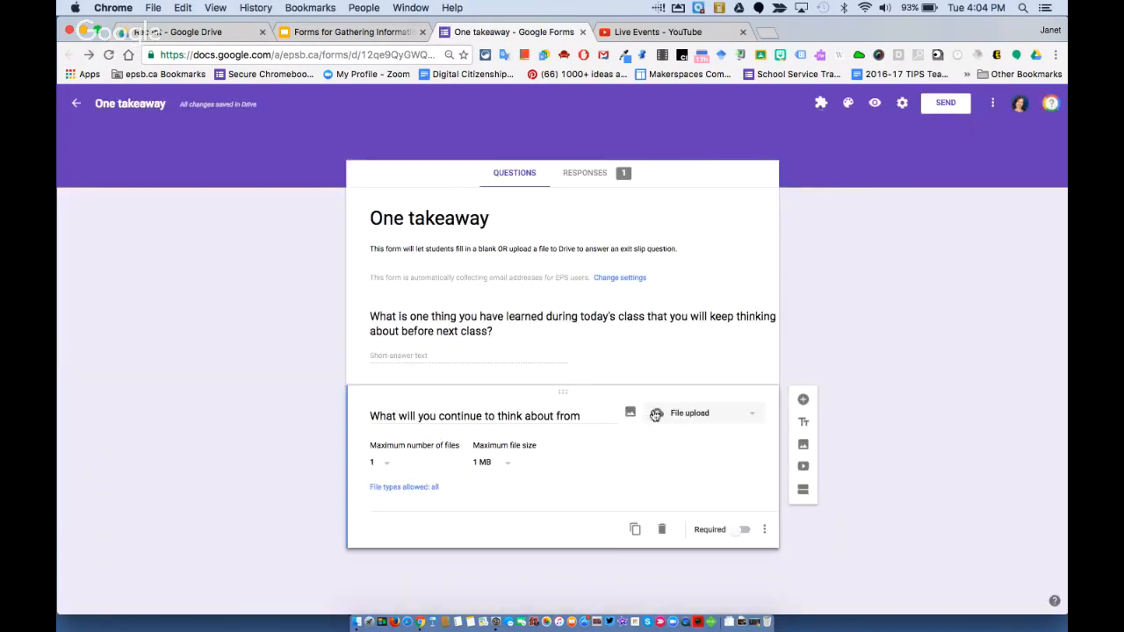
pyautogui.click(902, 103)
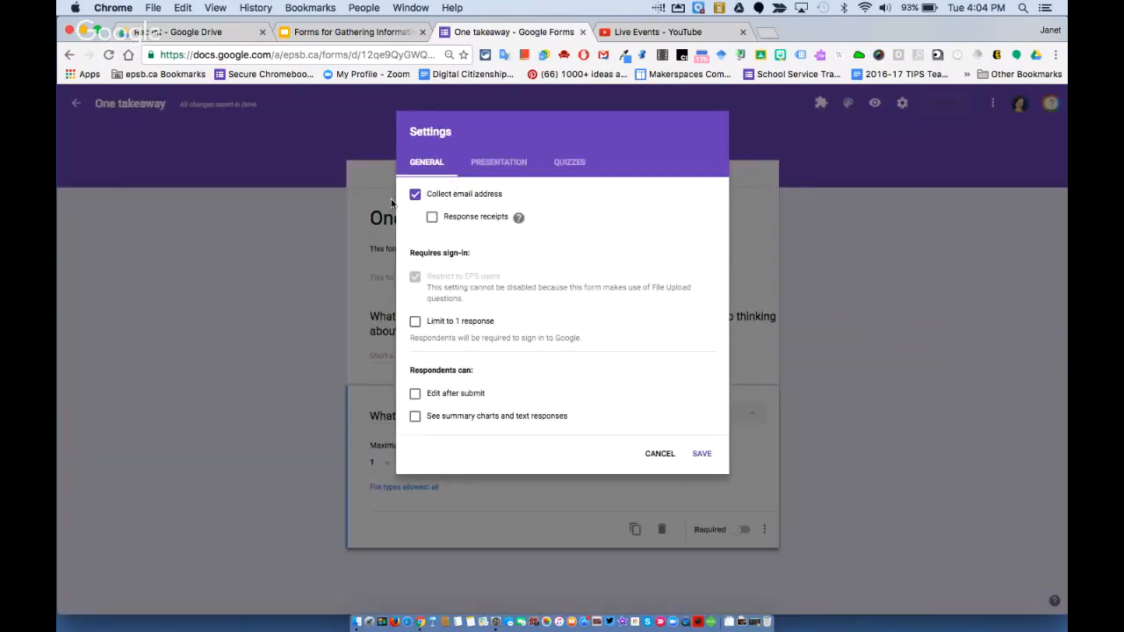
pyautogui.click(496, 163)
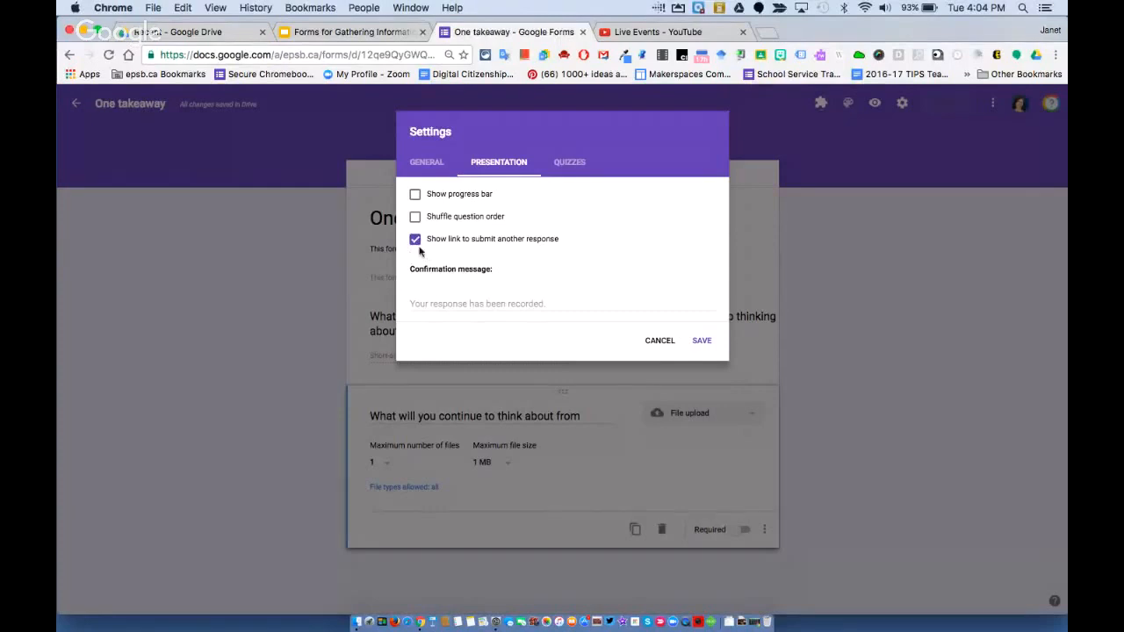
pyautogui.click(425, 164)
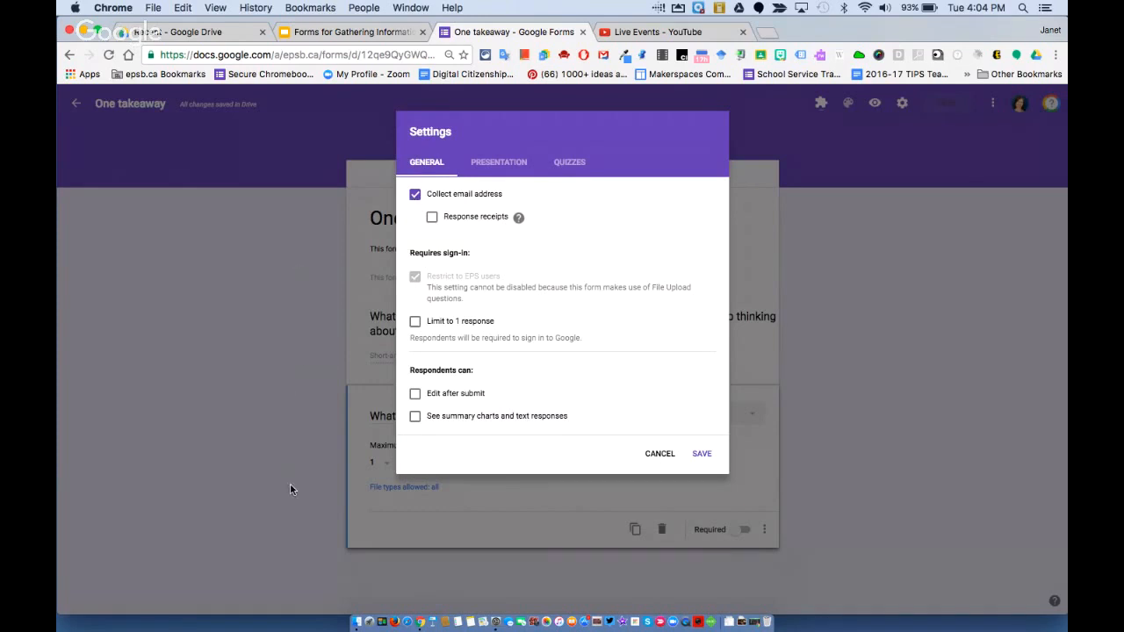
pyautogui.click(701, 454)
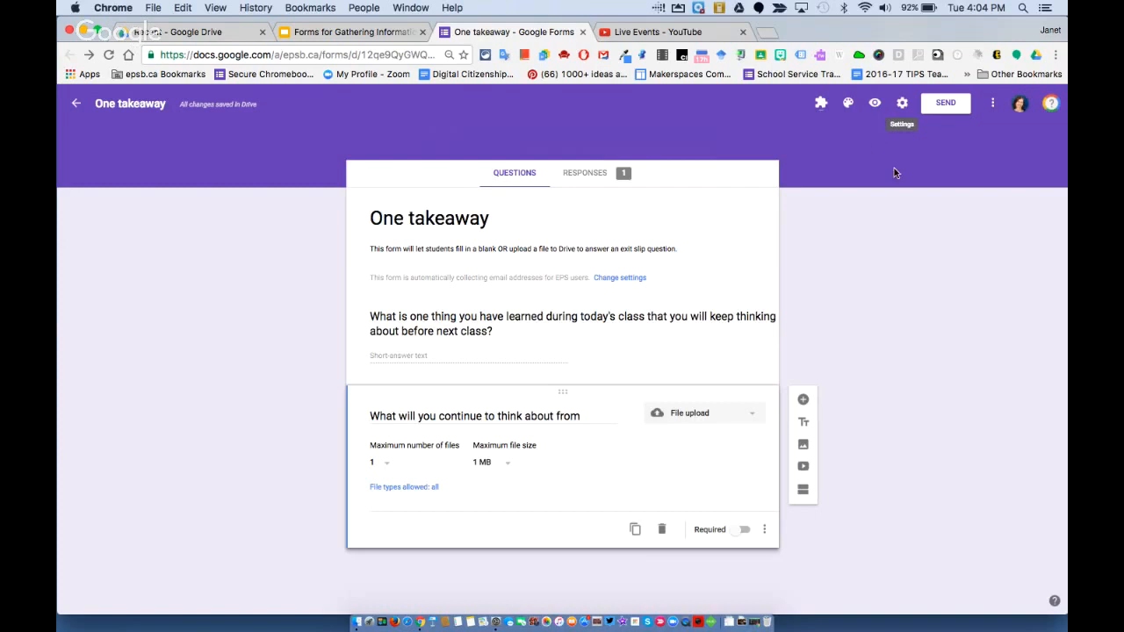
# - Get the form's shareable link from the send options and shorten its URL
pyautogui.click(947, 107)
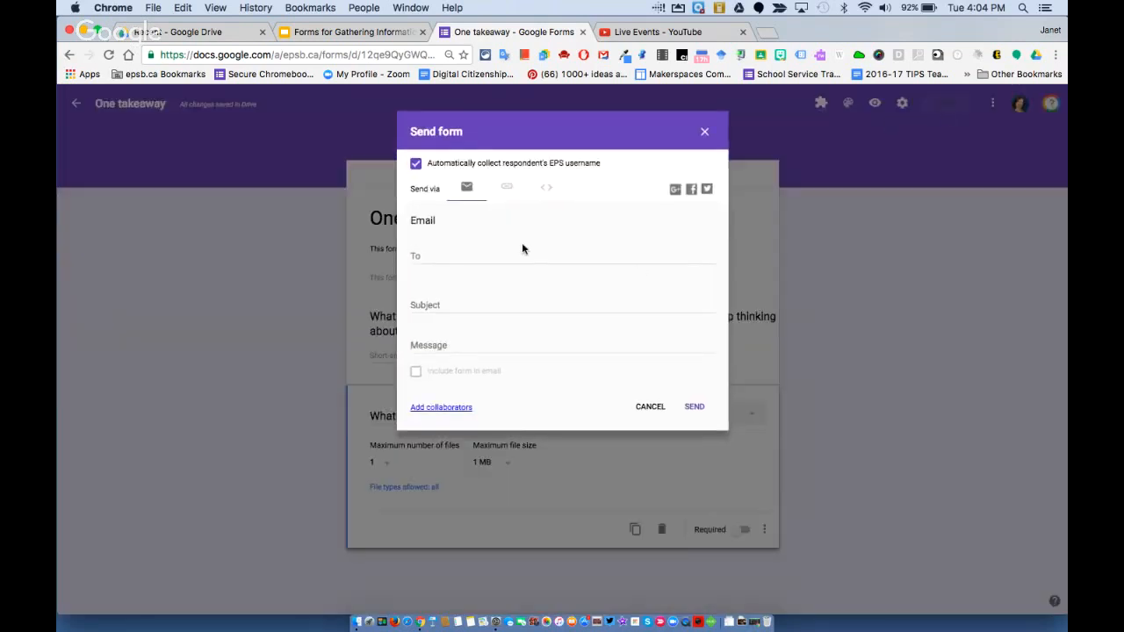
pyautogui.click(507, 187)
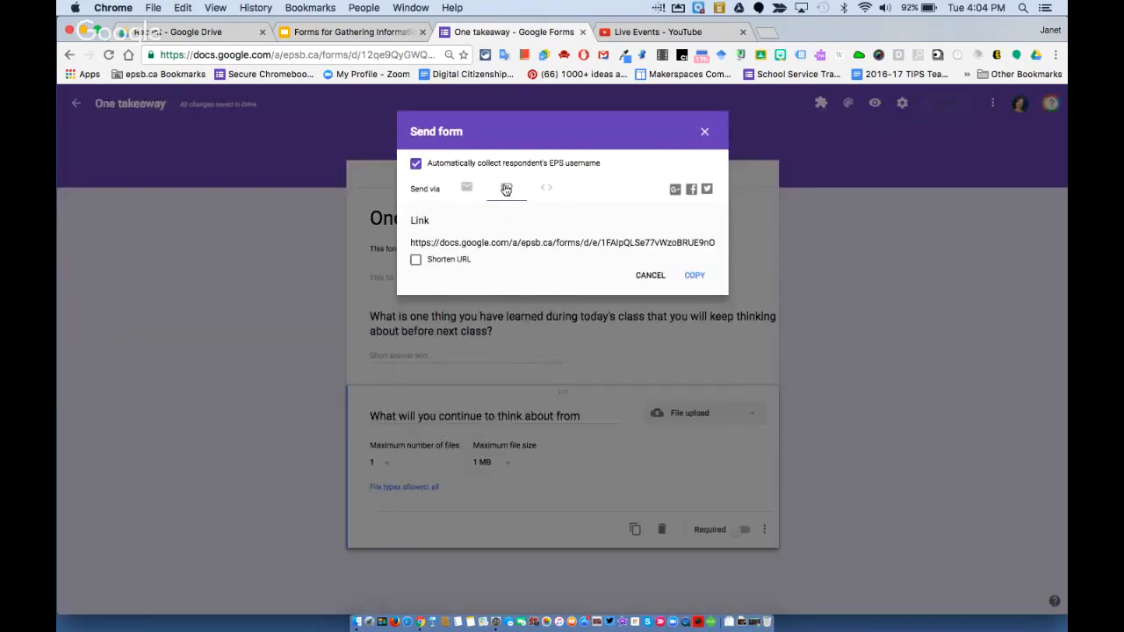
pyautogui.click(415, 260)
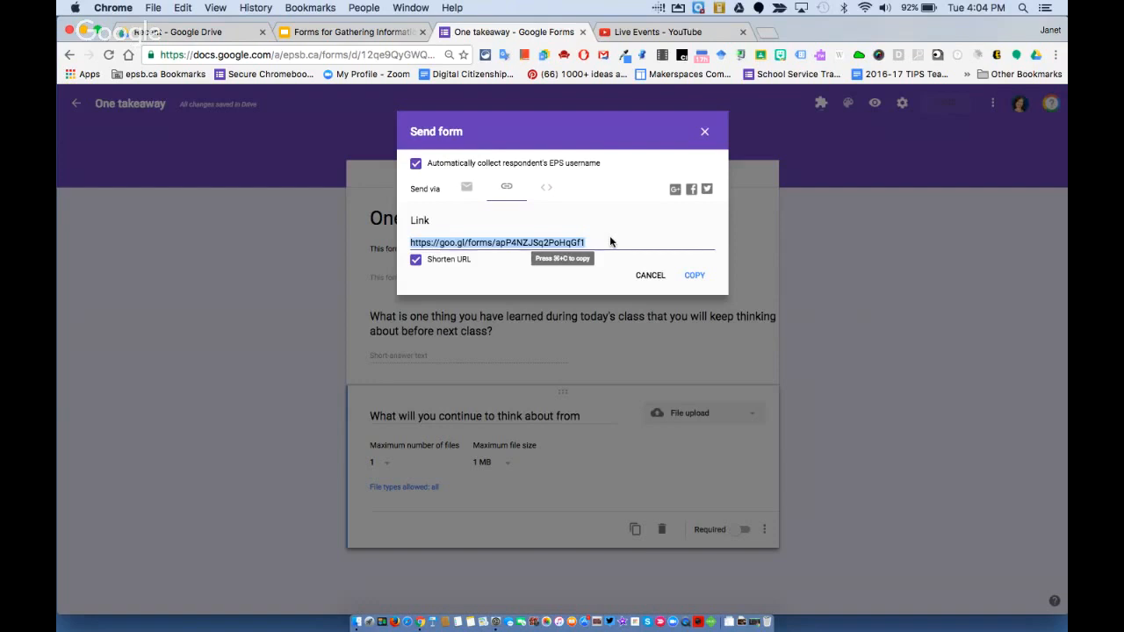
# - Generate a QR code for the page with the URL shortener extension, select the form's short link and close the send options
pyautogui.click(741, 55)
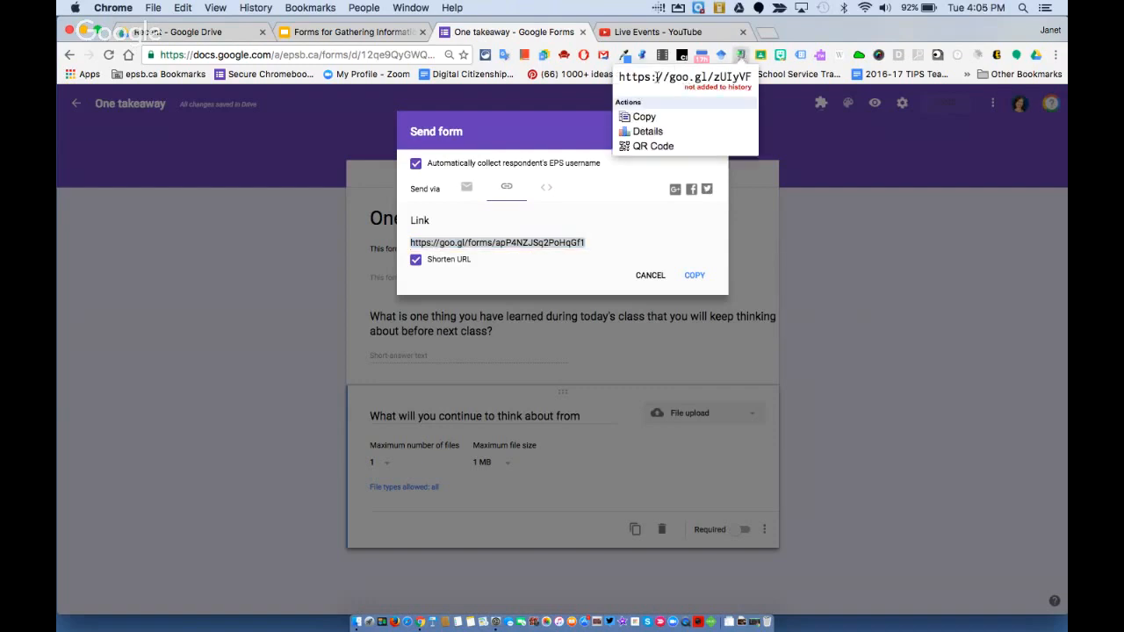
pyautogui.click(654, 147)
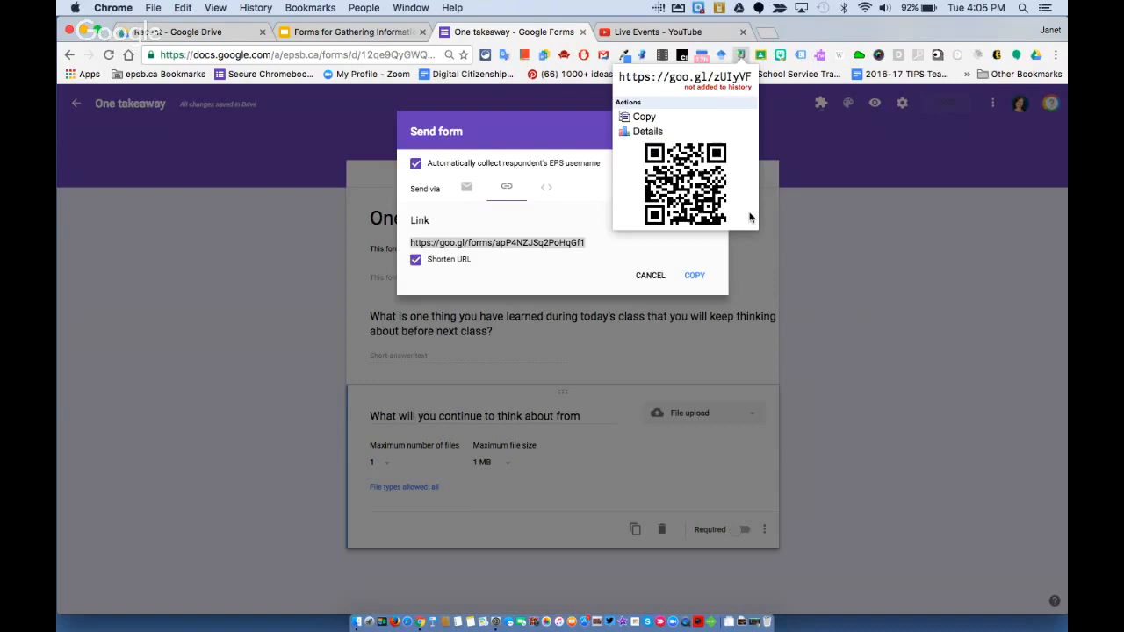
pyautogui.click(622, 246)
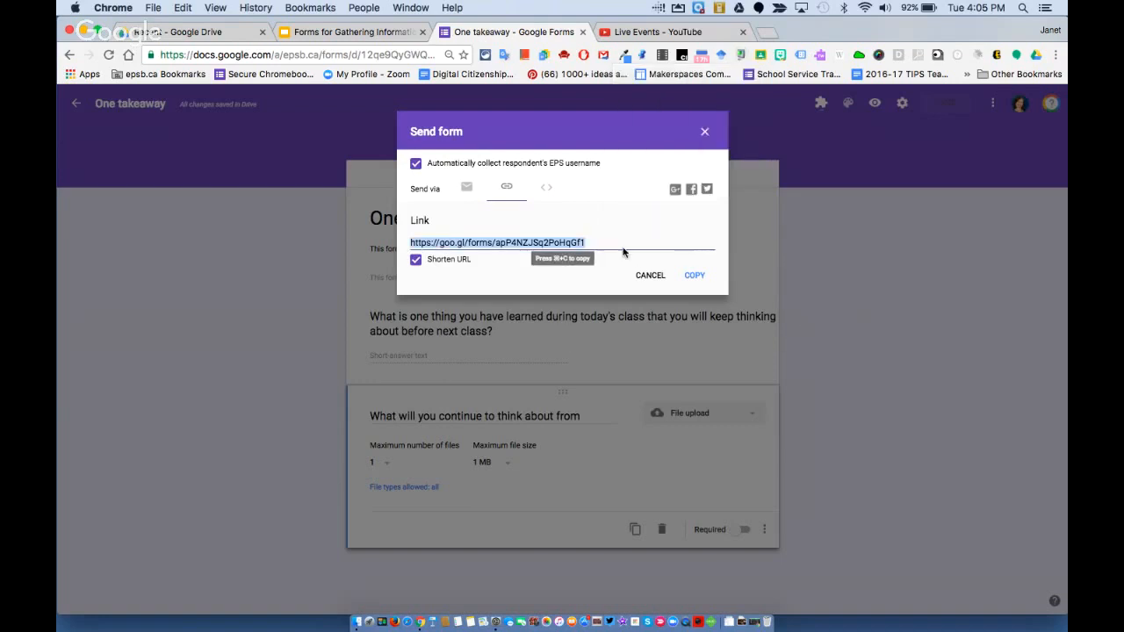
pyautogui.click(704, 131)
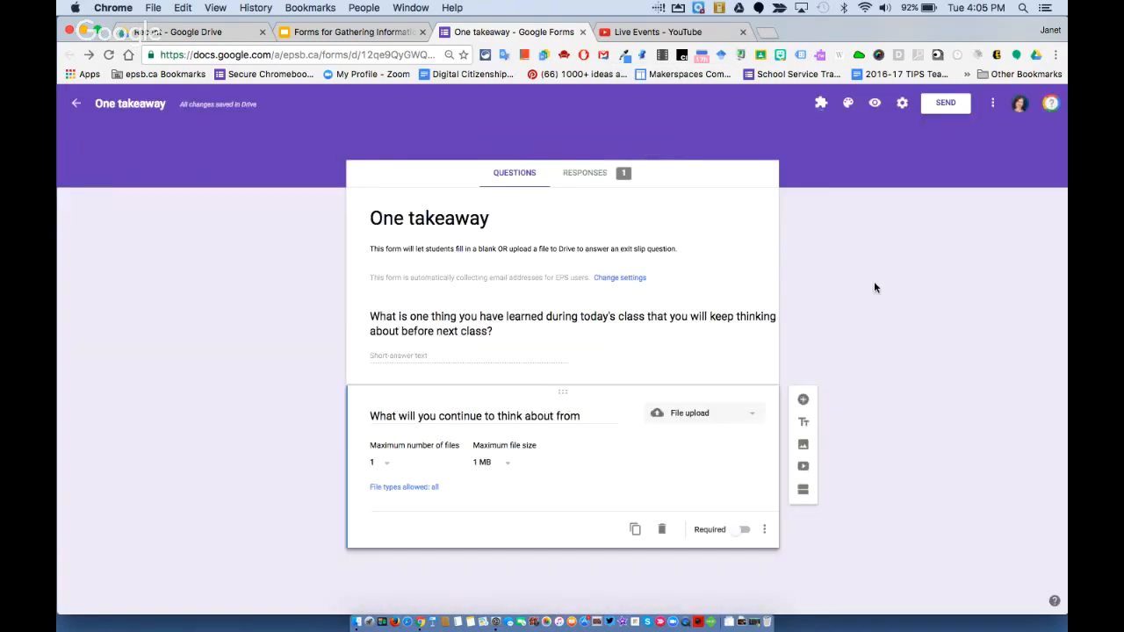
# - Examine the form's responses in the summary and individual views, and return to the questions
pyautogui.click(576, 175)
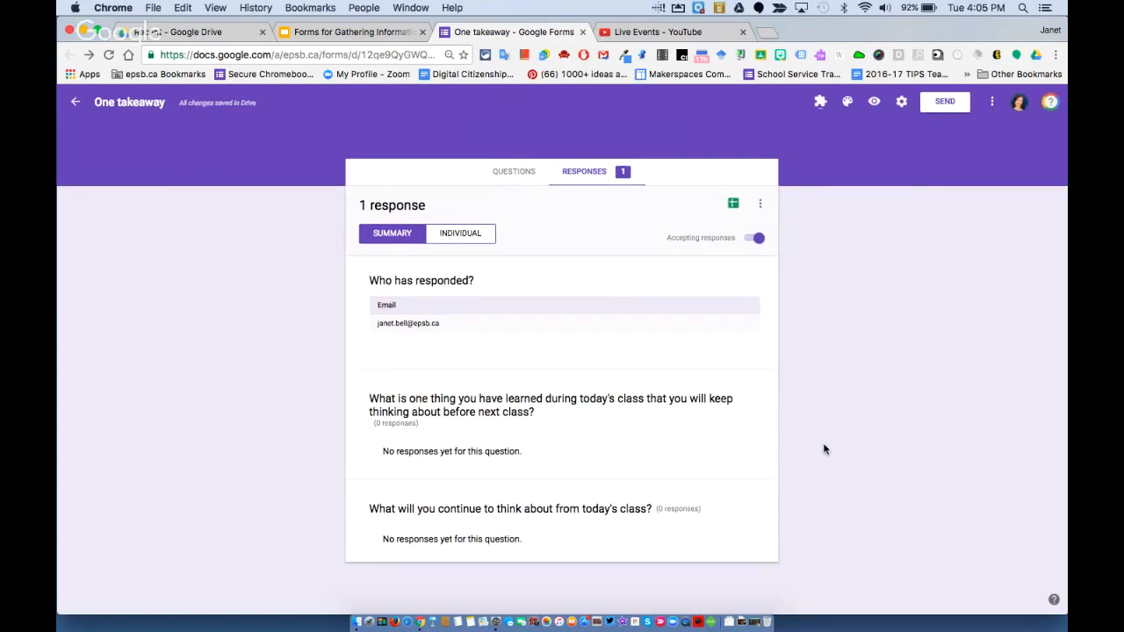
pyautogui.click(443, 237)
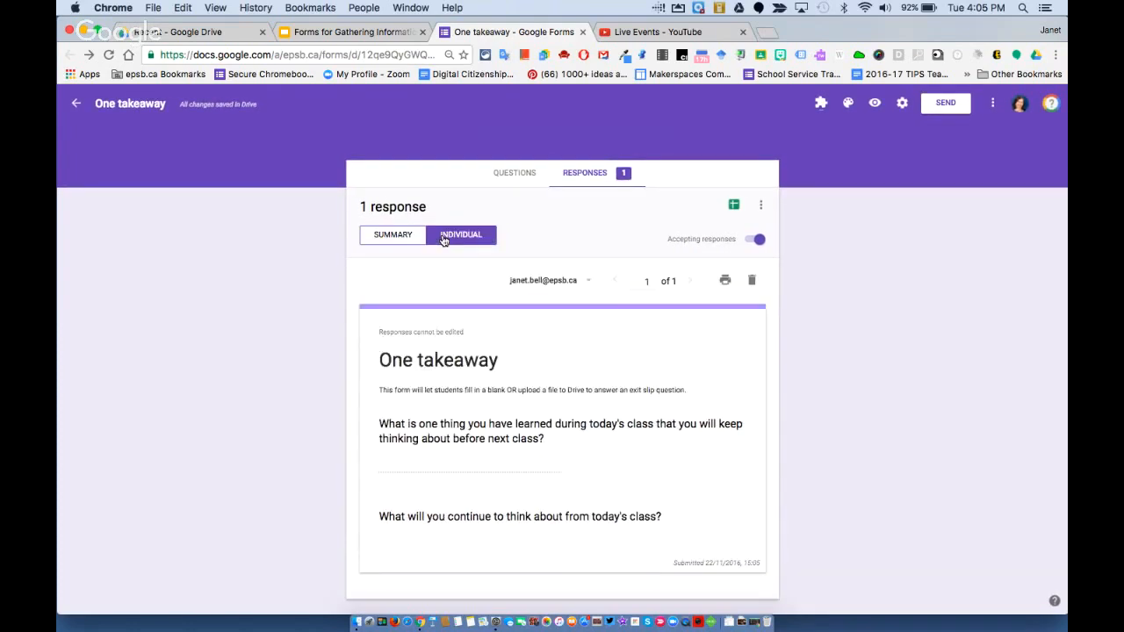
pyautogui.scroll(-1, 609, 463)
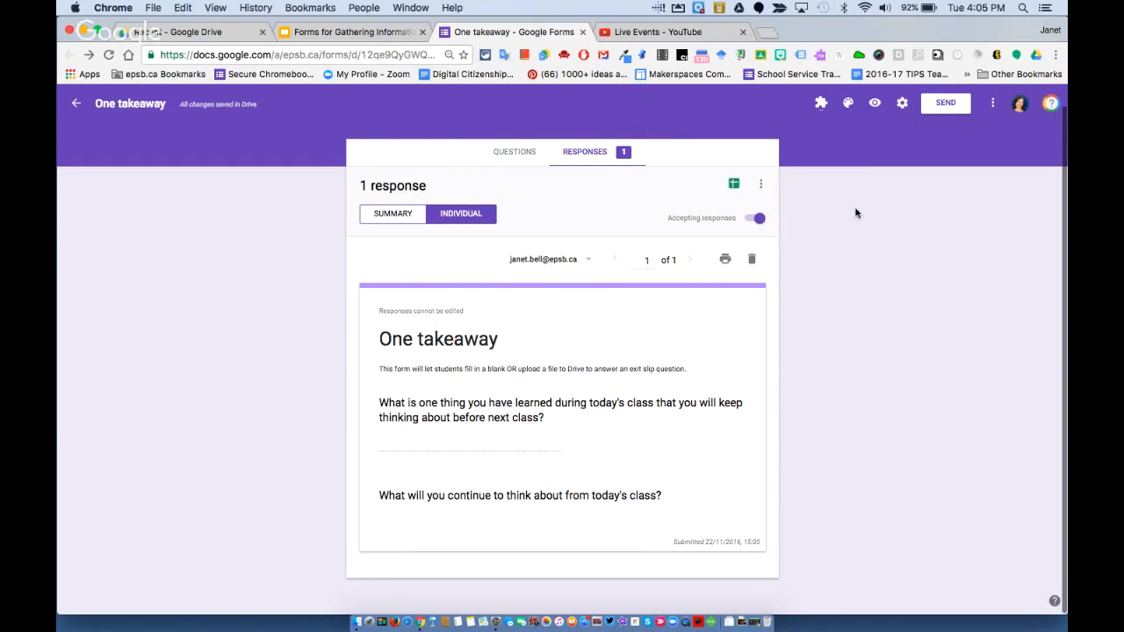
pyautogui.click(517, 153)
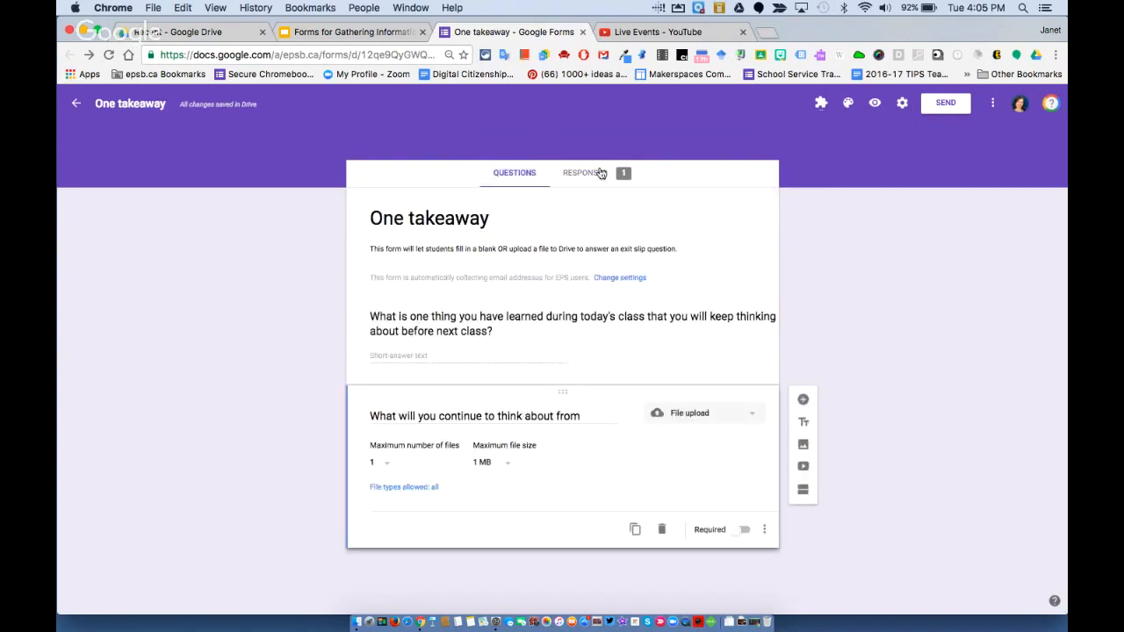
# - Open the form's responses spreadsheet and view the uploaded file linked in cell E2
pyautogui.click(597, 174)
pyautogui.click(734, 201)
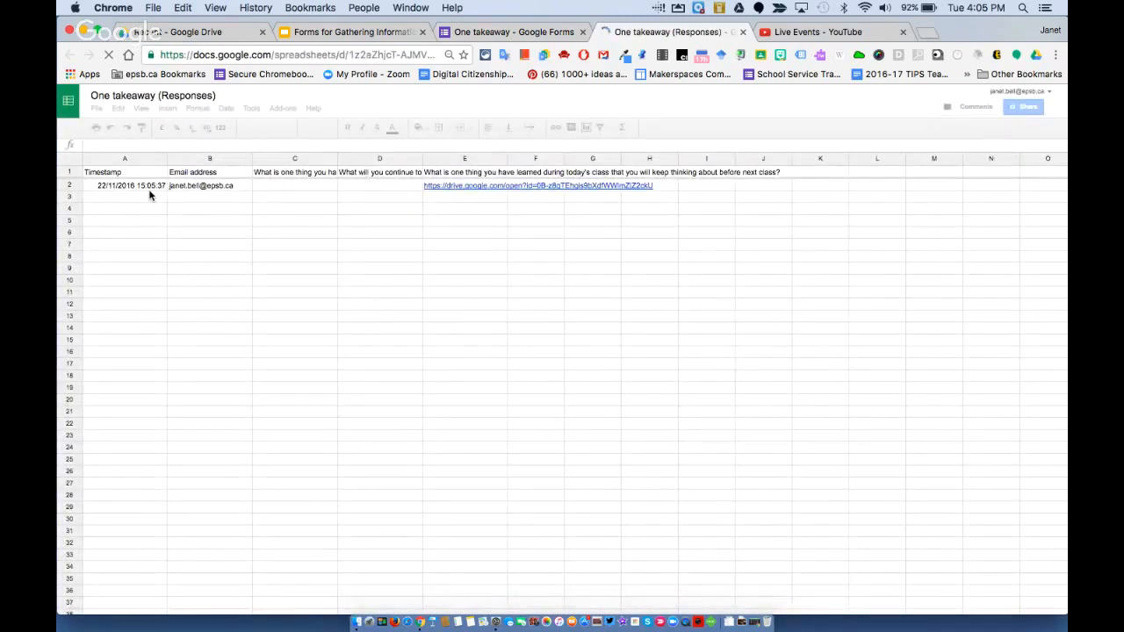
pyautogui.click(467, 187)
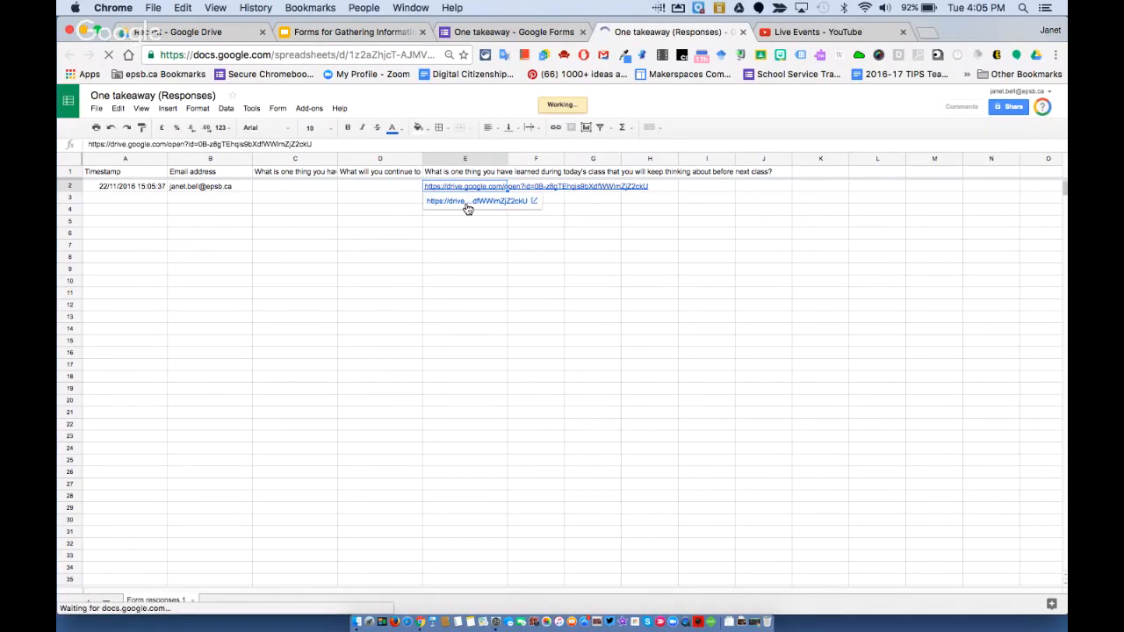
pyautogui.click(466, 205)
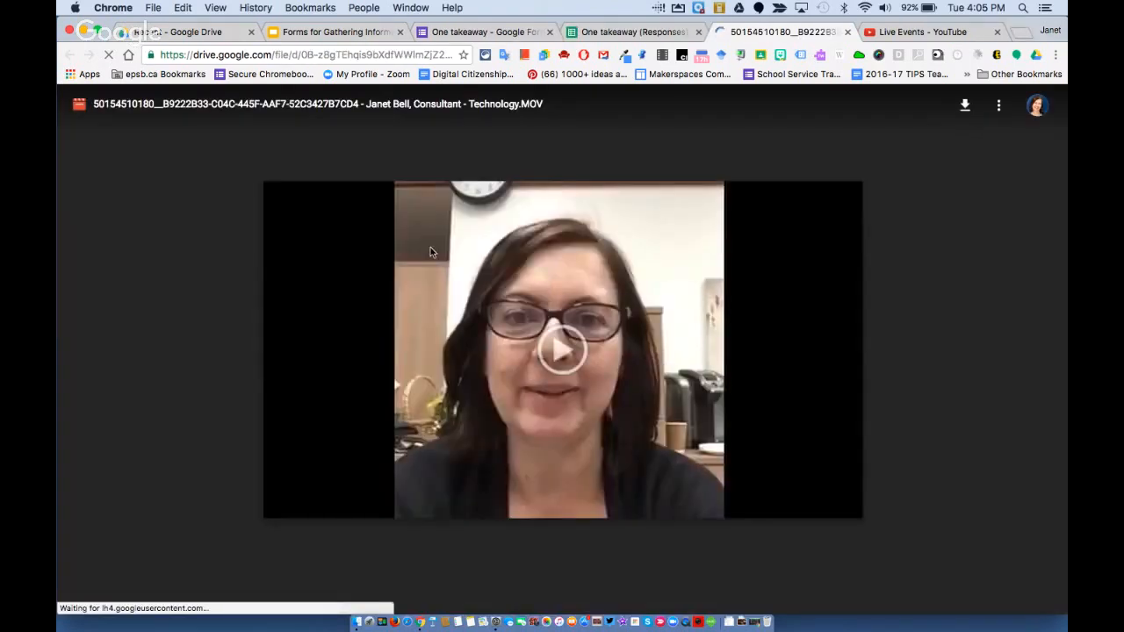
# - Close the uploaded video and switch to the Forms for Gathering Information presentation
pyautogui.click(848, 32)
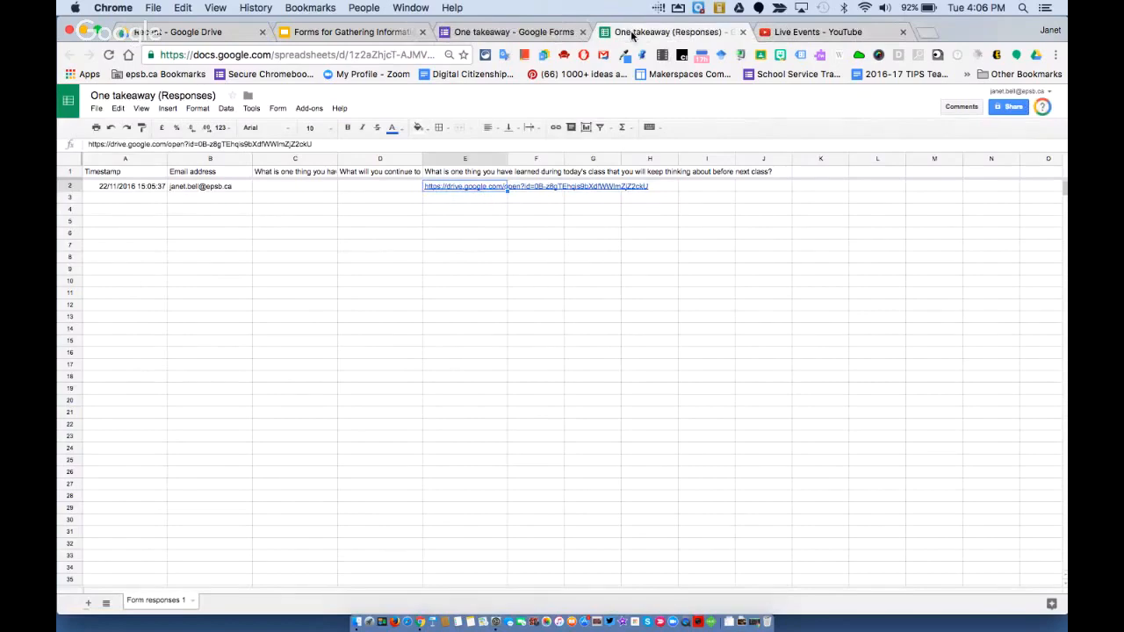
pyautogui.click(305, 35)
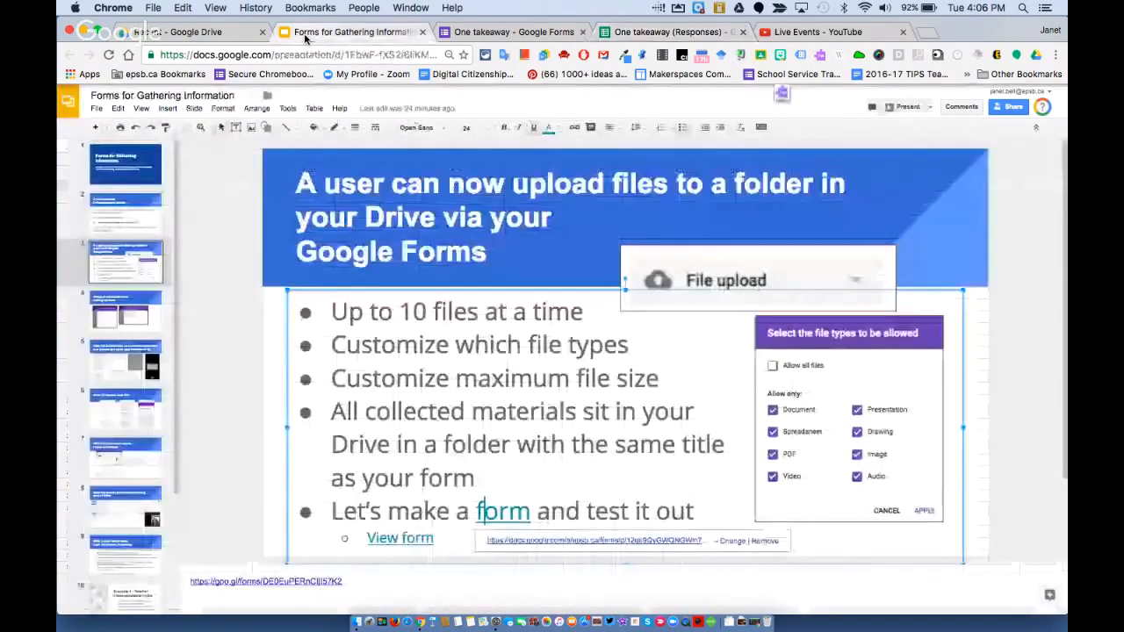